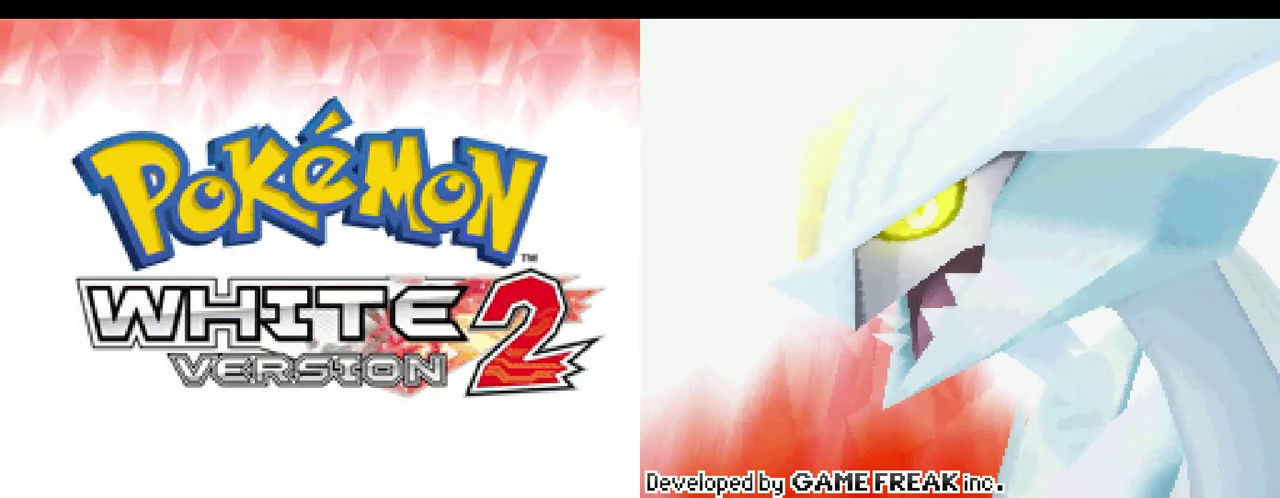
Leave the title screen to reach the main menu listing New Game and Mystery Gift
key("Return")
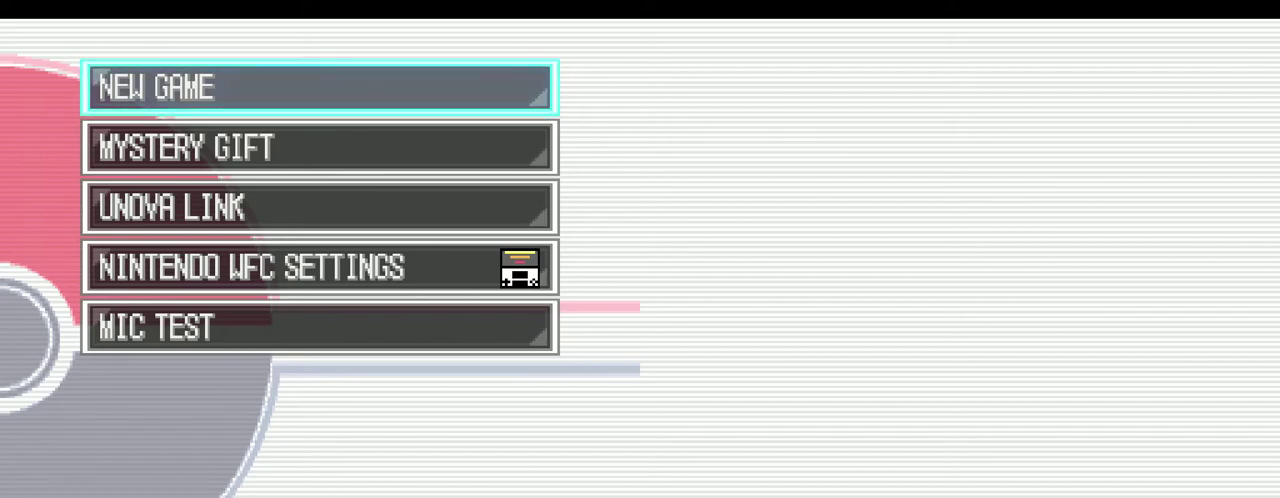
Select New Game in the main menu so Professor Juniper's introduction starts
key("Down")
key("Down")
key("Down")
key("Up")
key("Up")
key("Up")
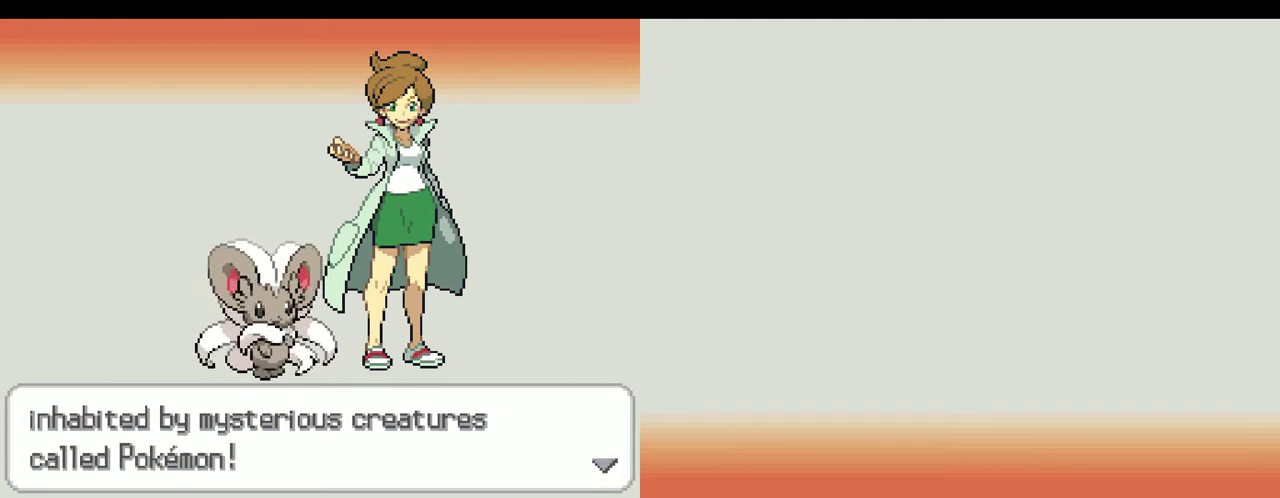
Advance Professor Juniper's introduction about Pokémon and their mysterious powers
key("x")
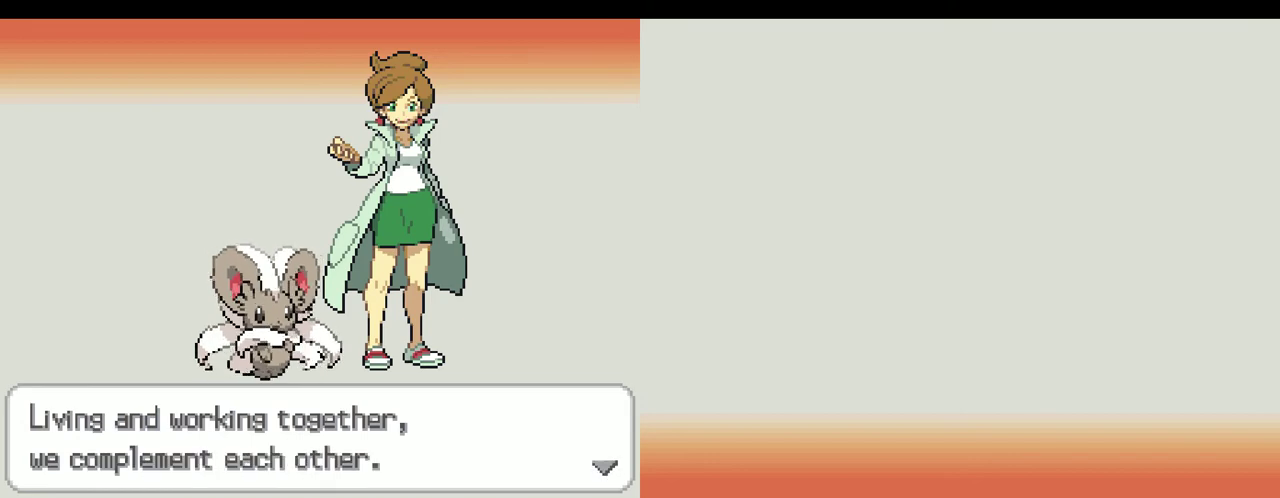
key("x")
key("x")
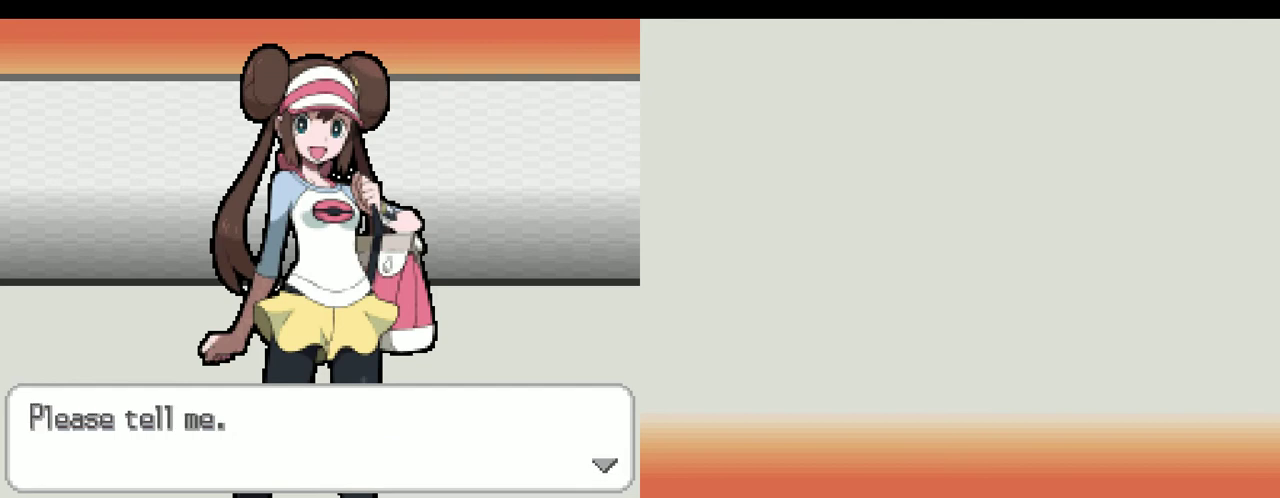
key("x")
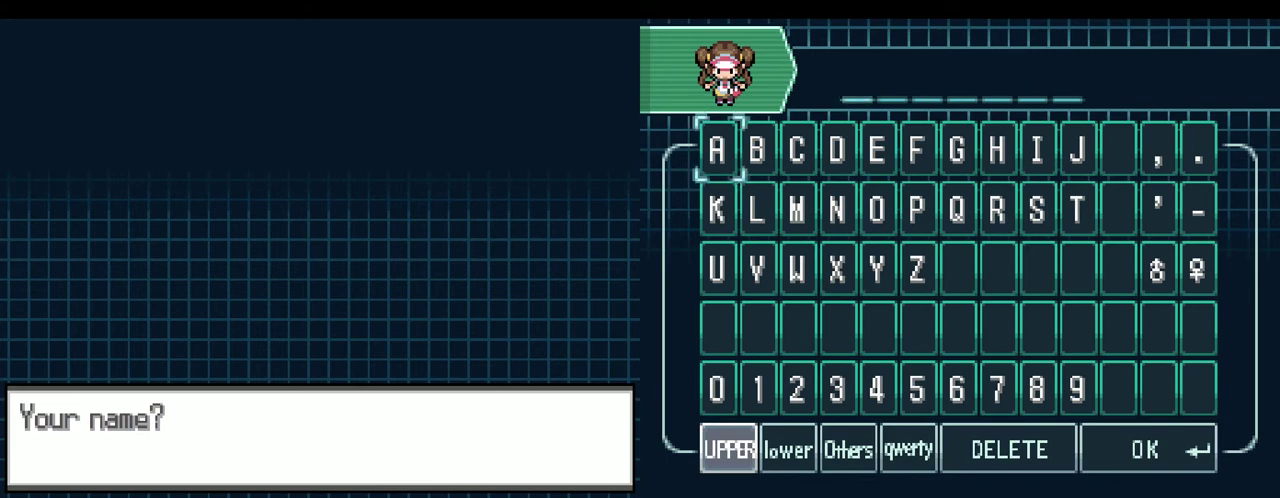
Enter and confirm 'Ashley' as the player's name, reaching the rival screen showing Hugh
key("Return")
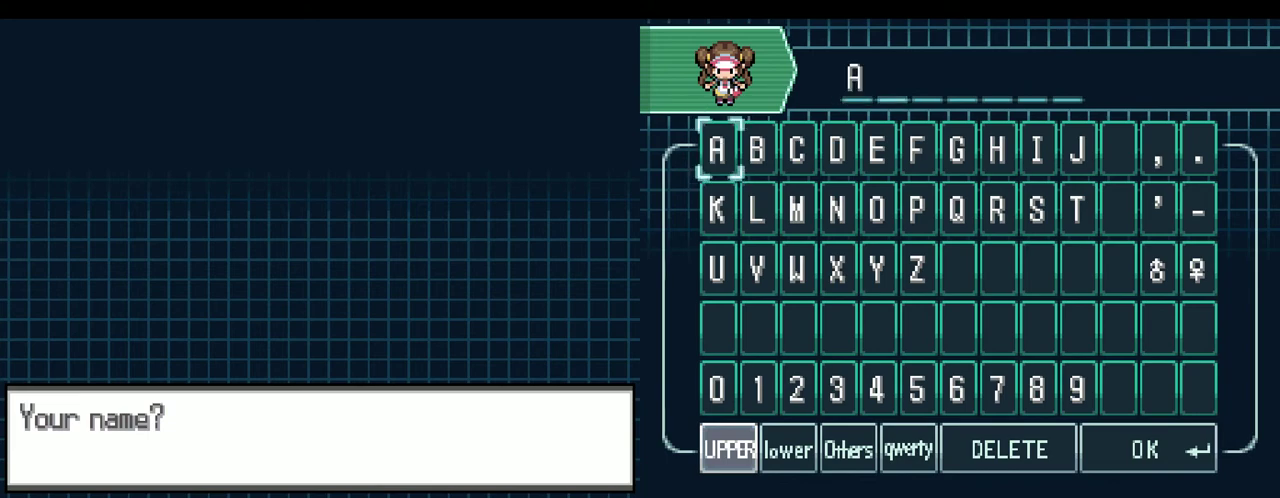
key("Down")
key("Up")
key("Up")
key("Up")
key("Up")
key("Right")
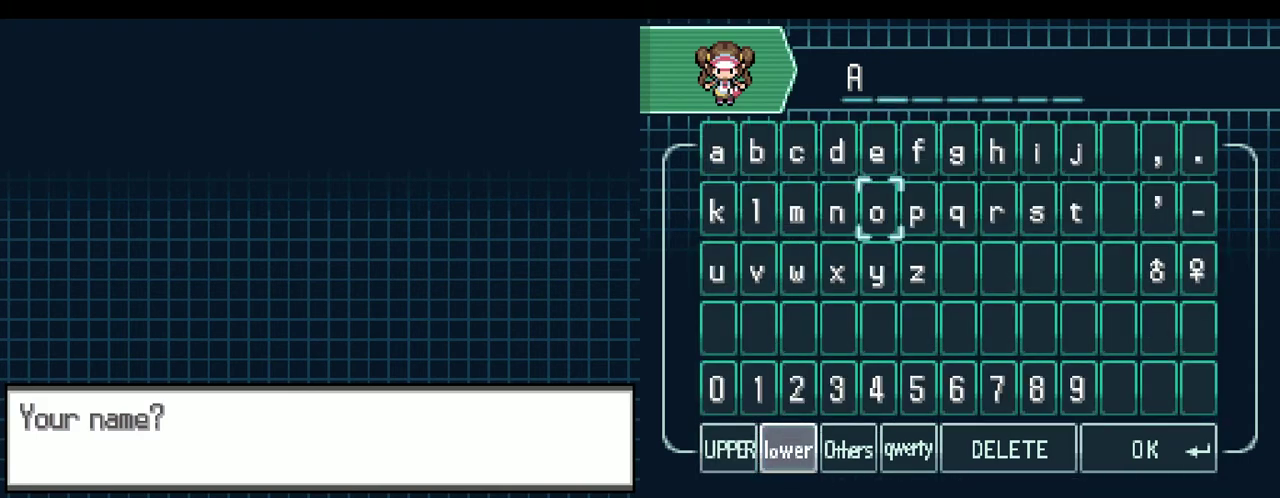
type("sh")
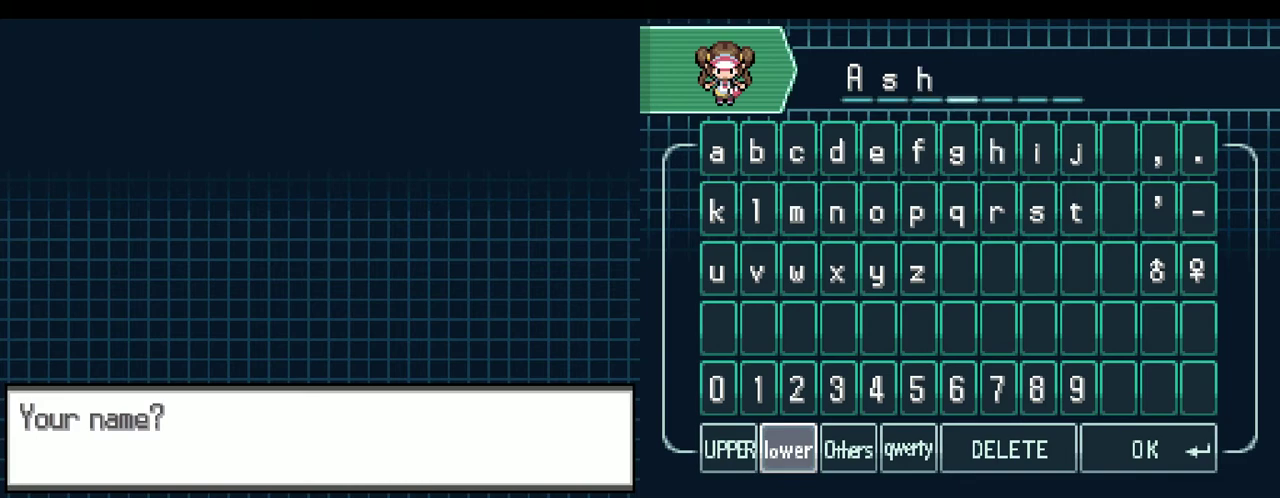
type("le")
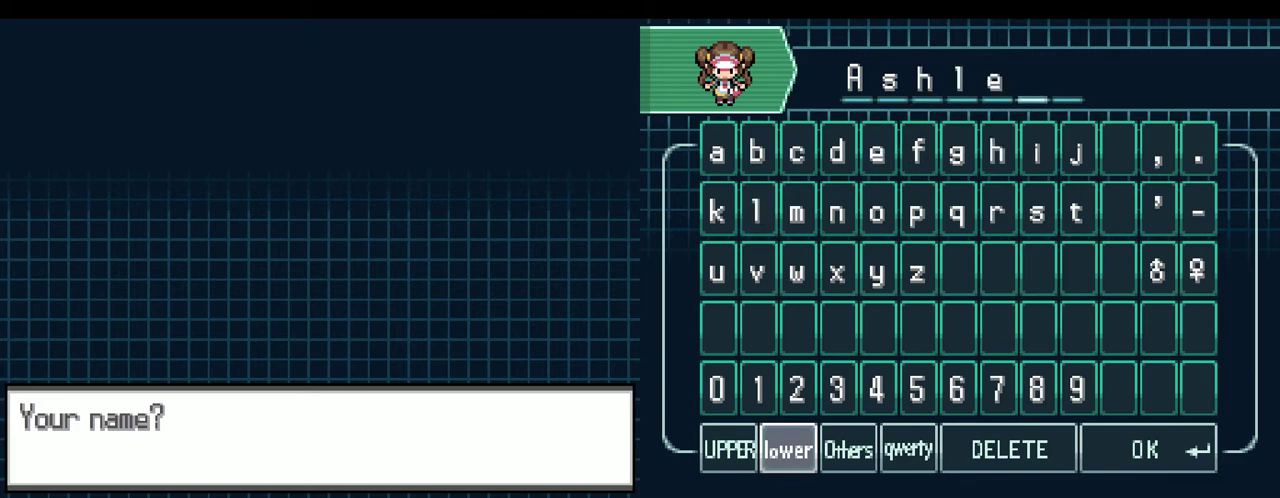
type("y")
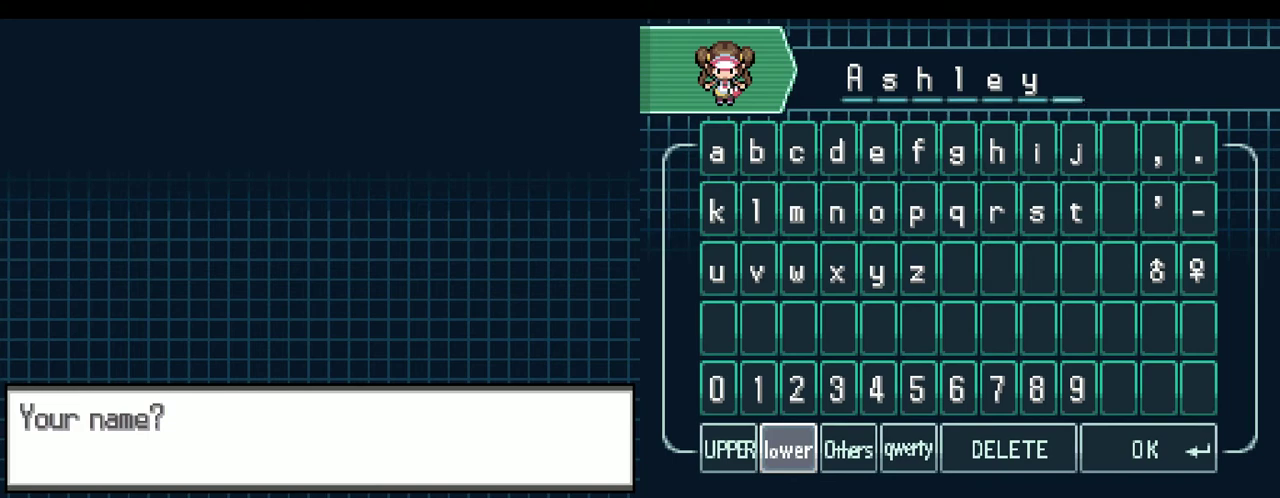
key("Return")
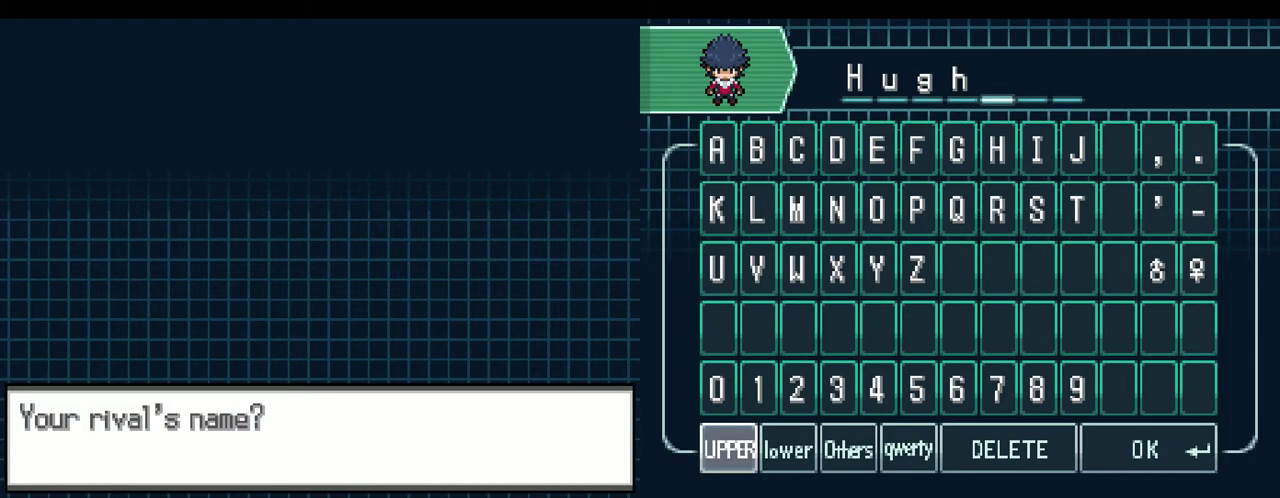
Replace the default name Hugh with 'Daris', using a capital D and lowercase 'aris'
key("b")
key("b")
key("b")
key("b")
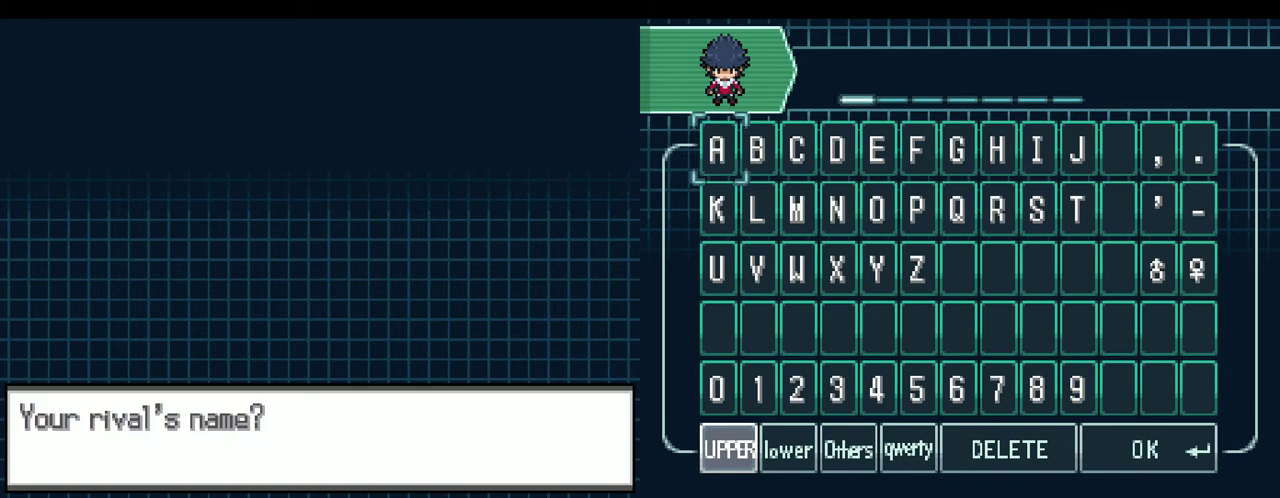
type("D")
key("Select")
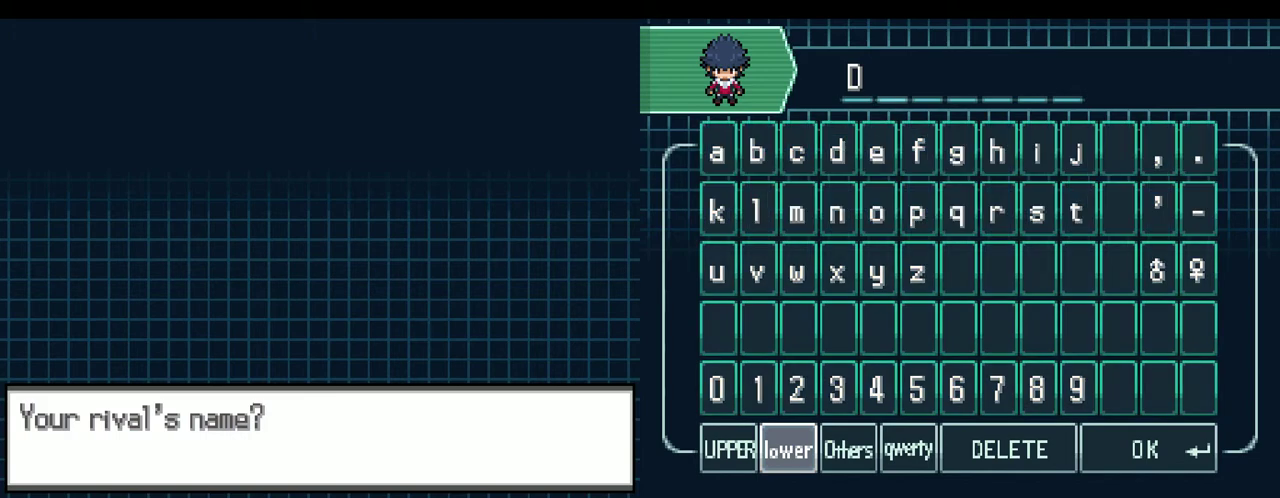
key("BackSpace")
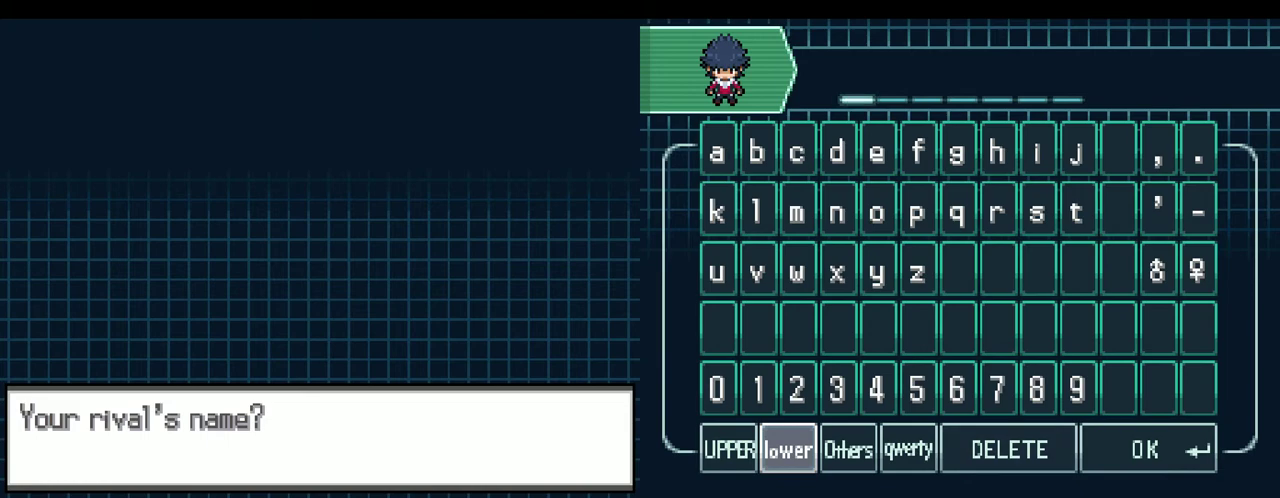
key("Select")
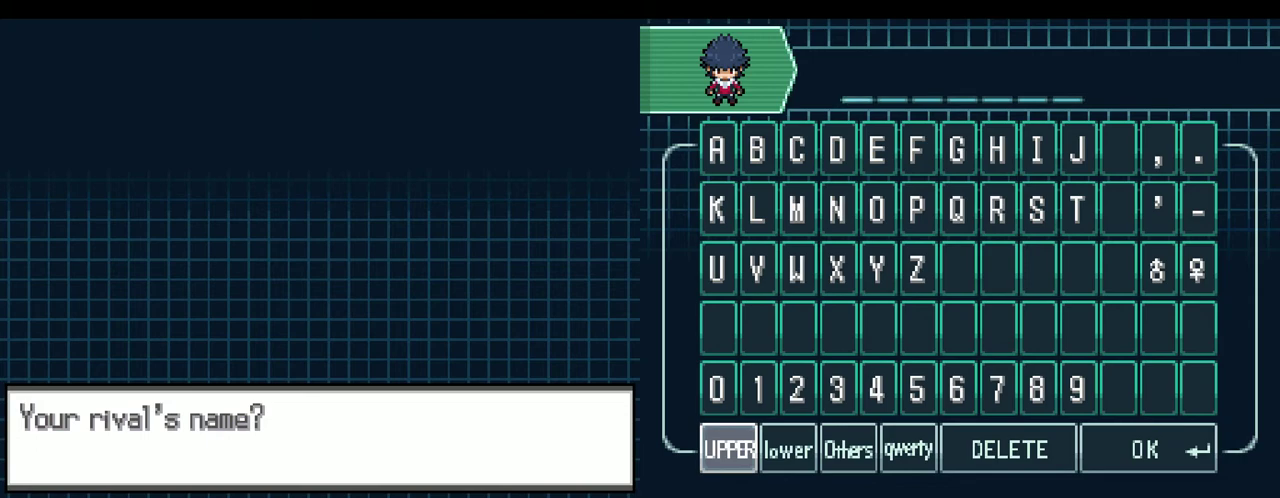
type("D")
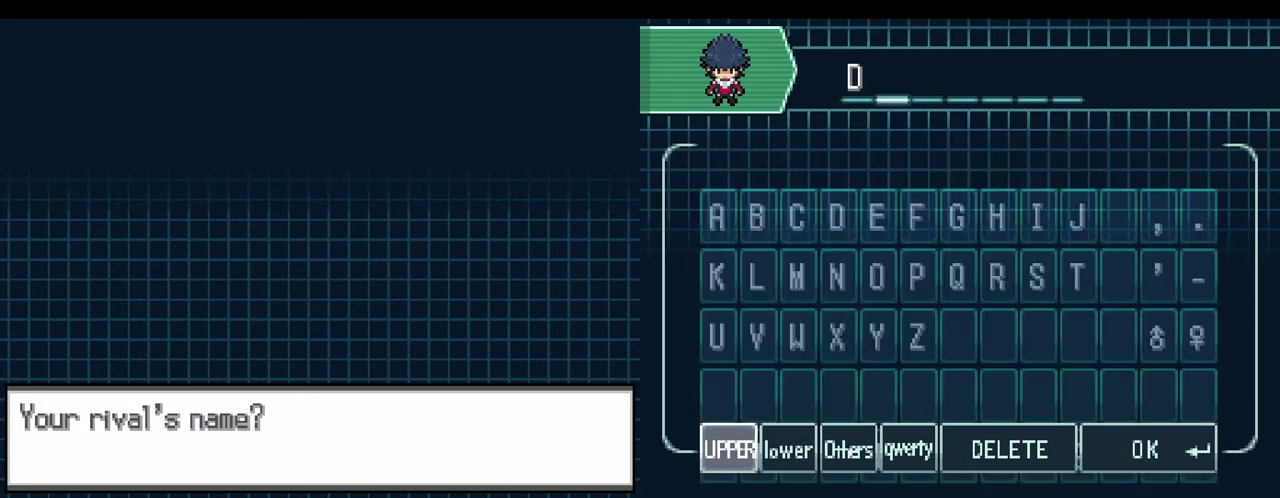
left_click(789, 450)
left_click(717, 152)
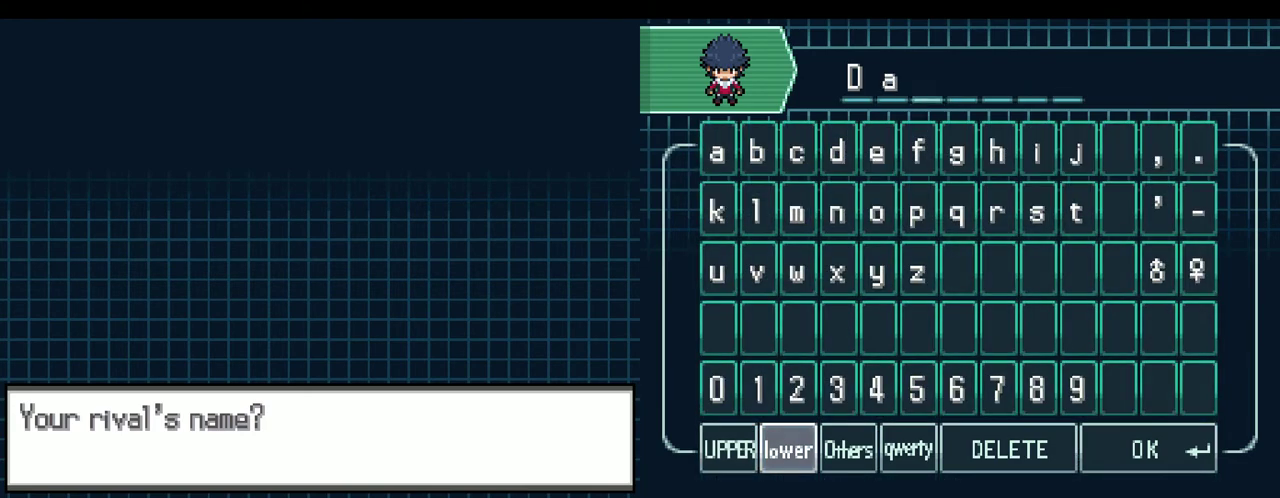
type("ris")
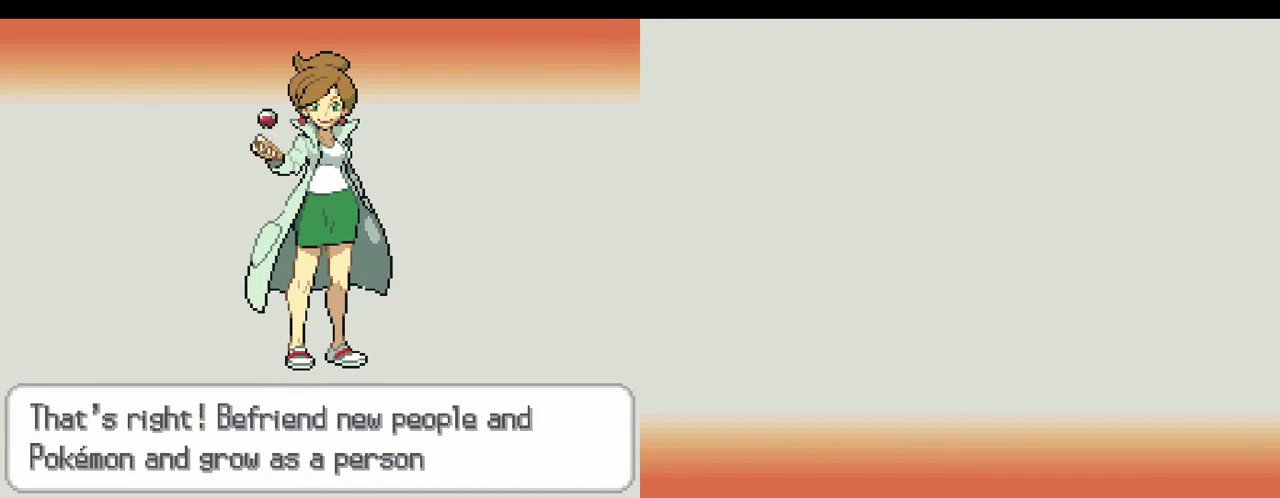
key("x")
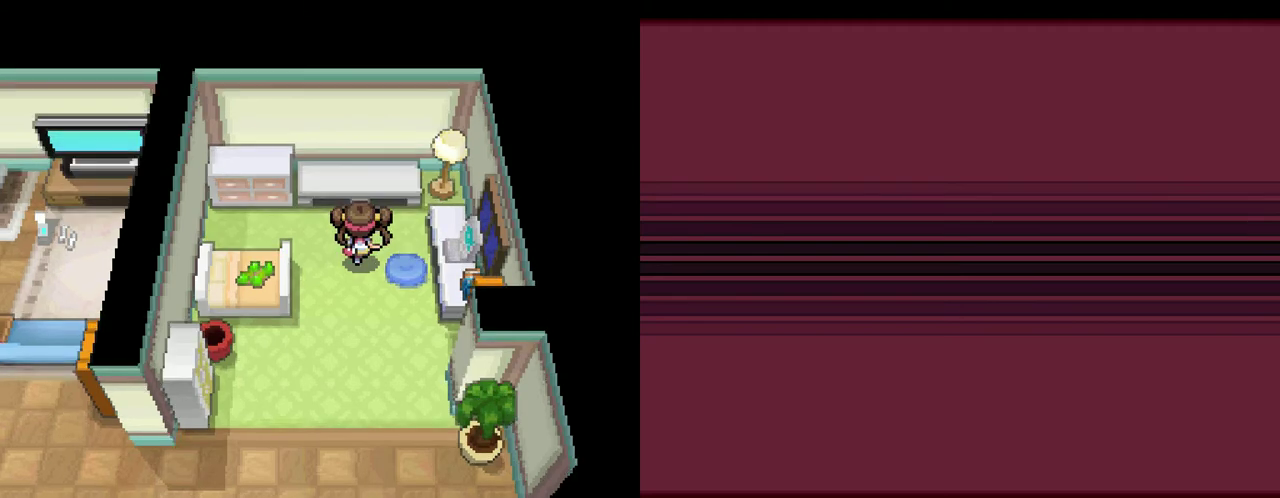
Walk to the bedroom's new bed and read its description
key("Up")
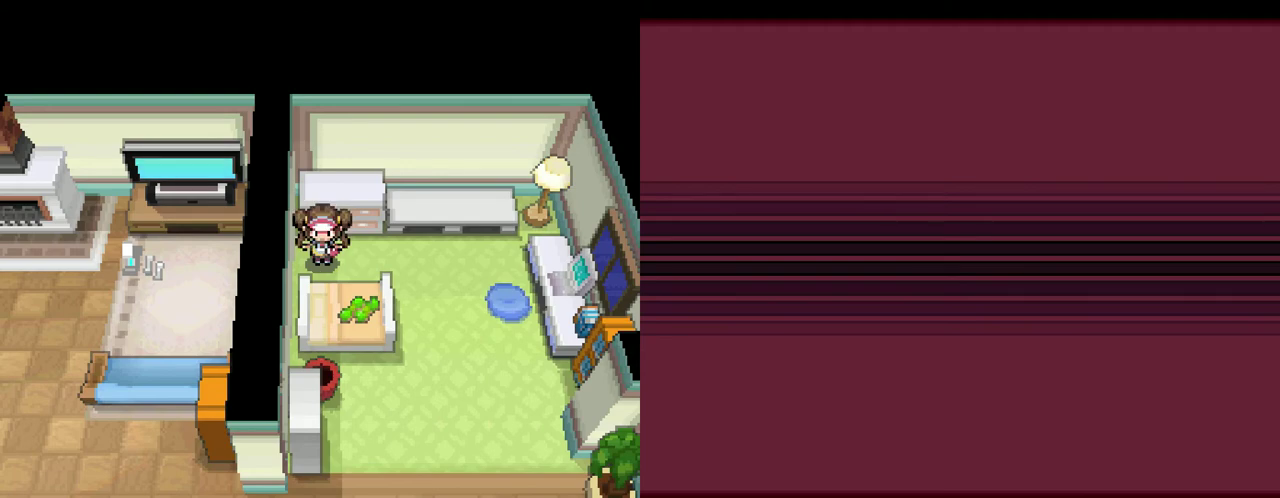
key("Right")
key("Down")
key("z")
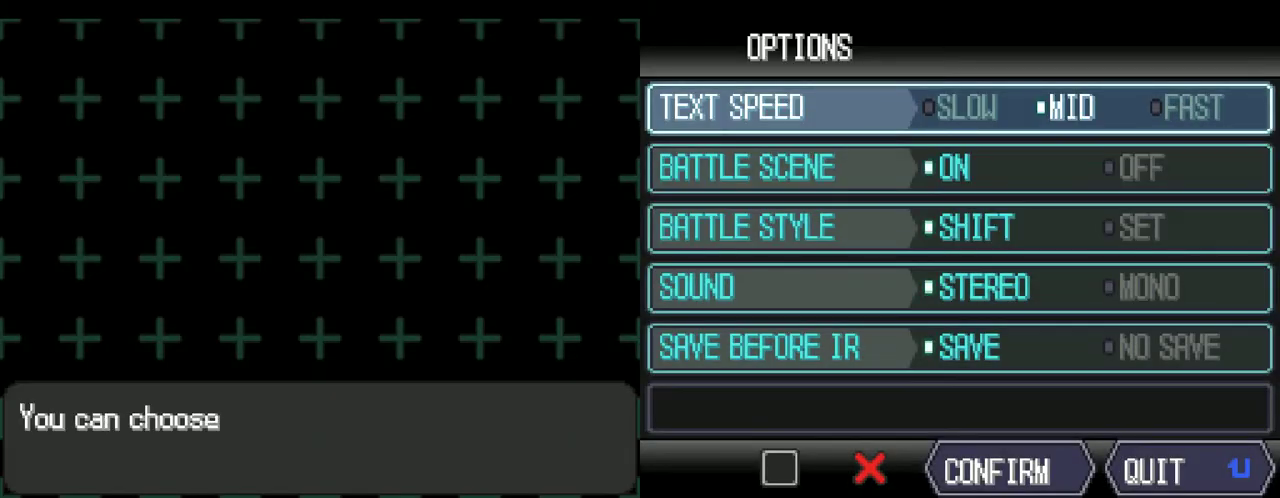
Set Text Speed to Fast and Save Before IR to No Save, then confirm
key("Right")
key("Down")
key("Down")
key("Down")
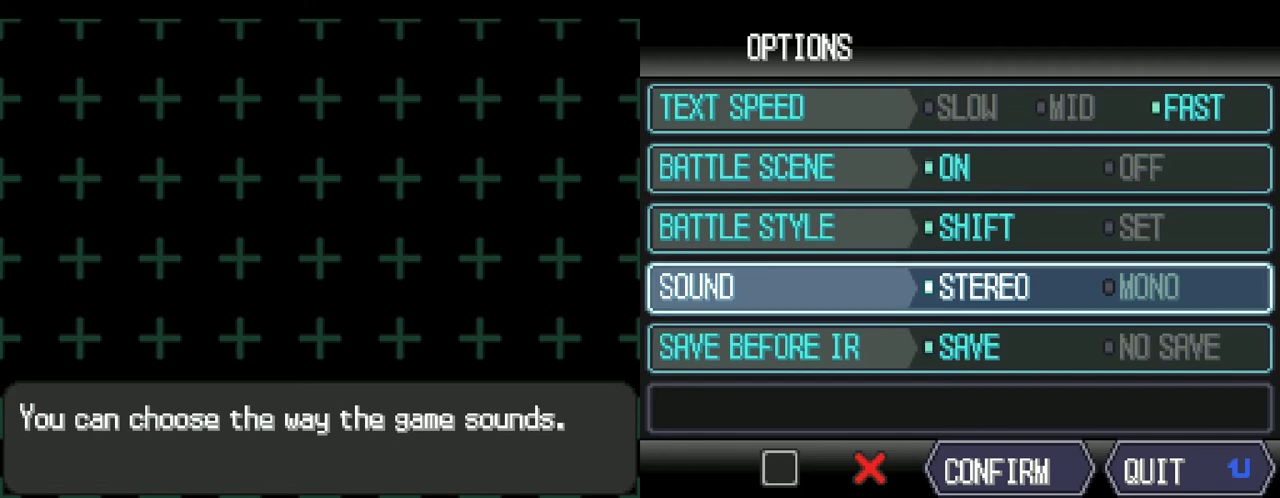
key("Down")
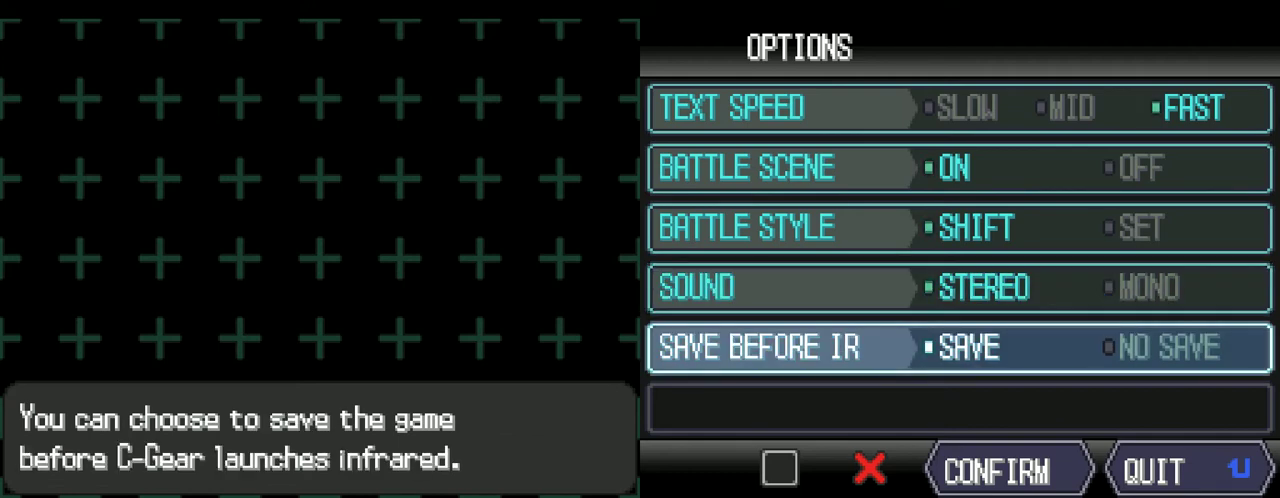
key("Right")
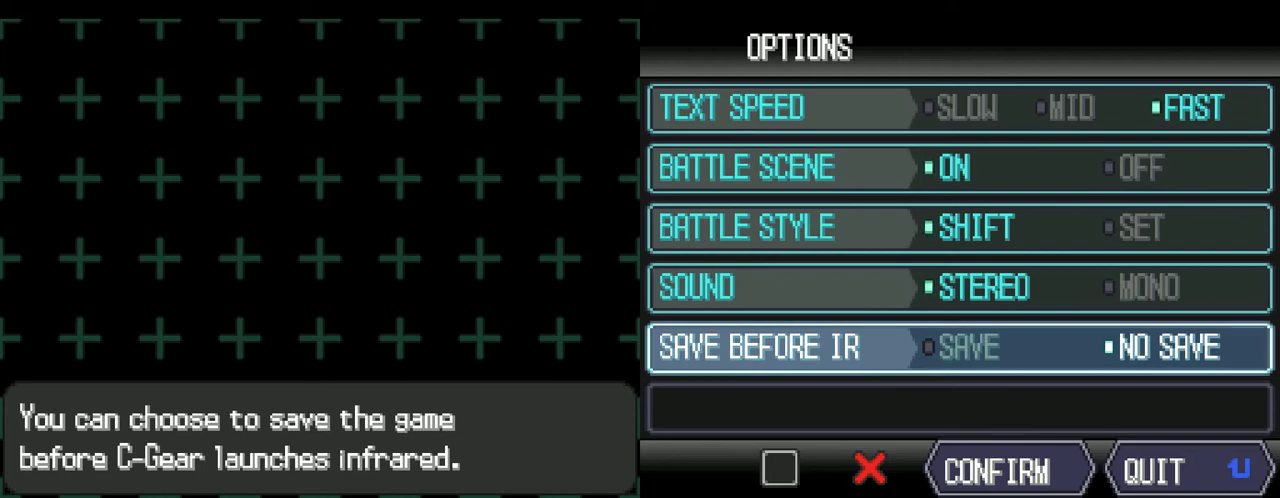
key("Up")
key("Up")
key("Up")
key("Down")
key("Down")
key("Down")
key("Down")
key("Return")
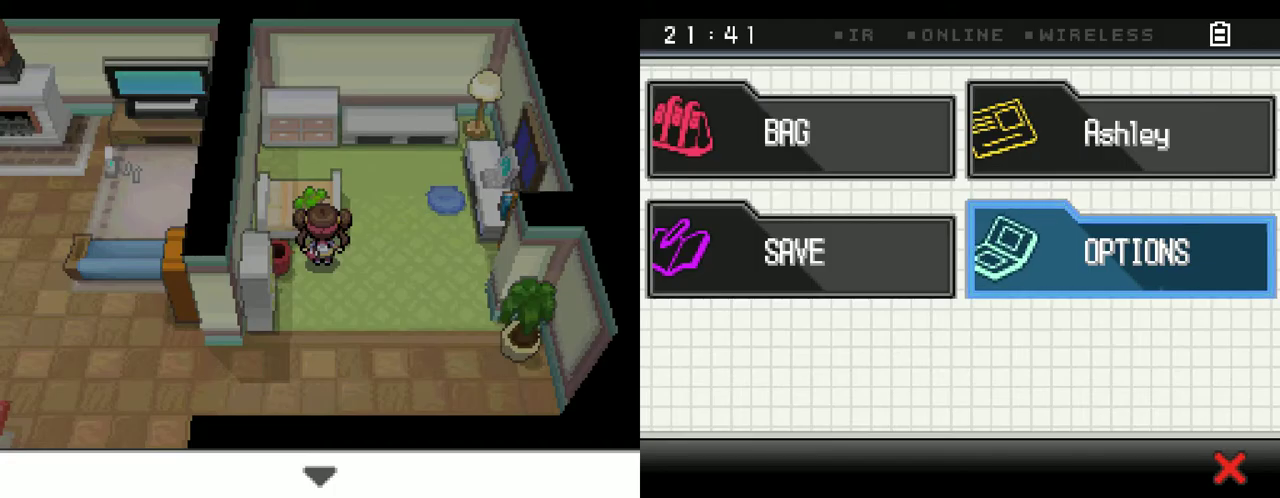
Open the Bag and browse its pockets, reading the Xtransceiver and Pal Pad entries
key("Up")
key("Left")
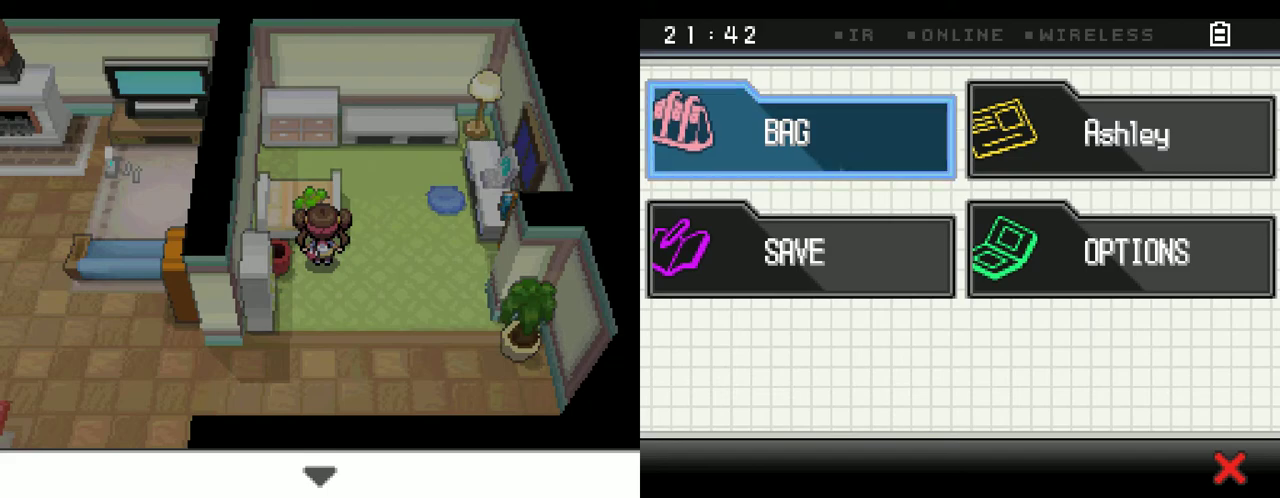
key("x")
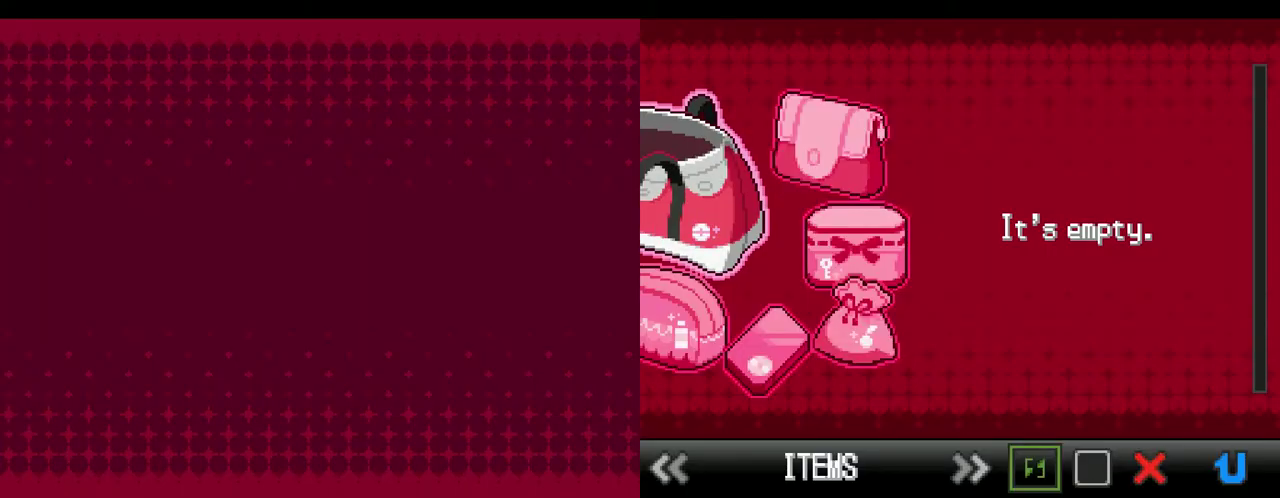
key("Right")
key("Left")
key("Right")
key("Right")
key("Right")
key("Right")
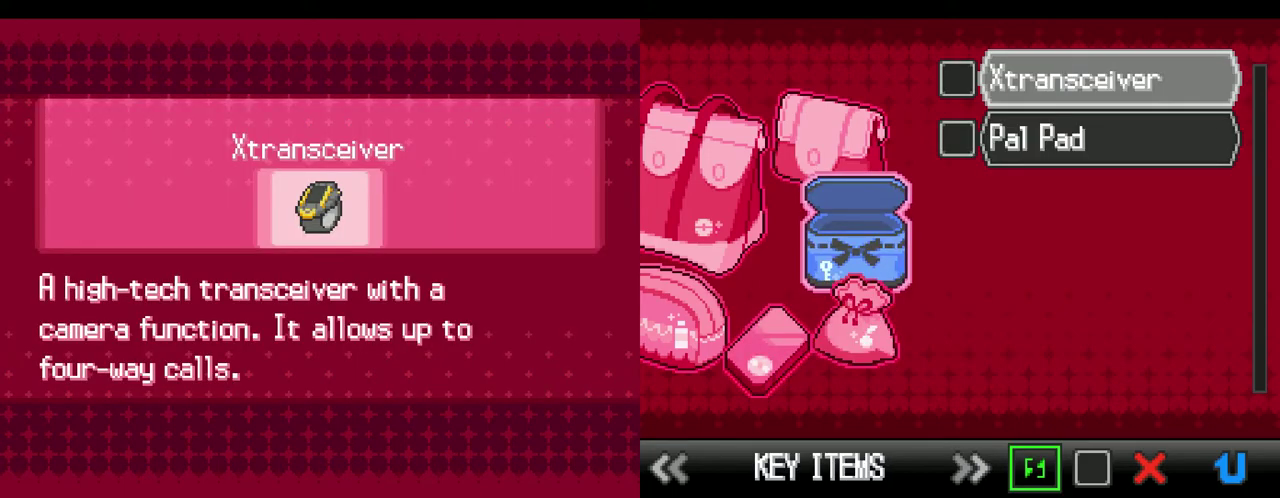
key("Down")
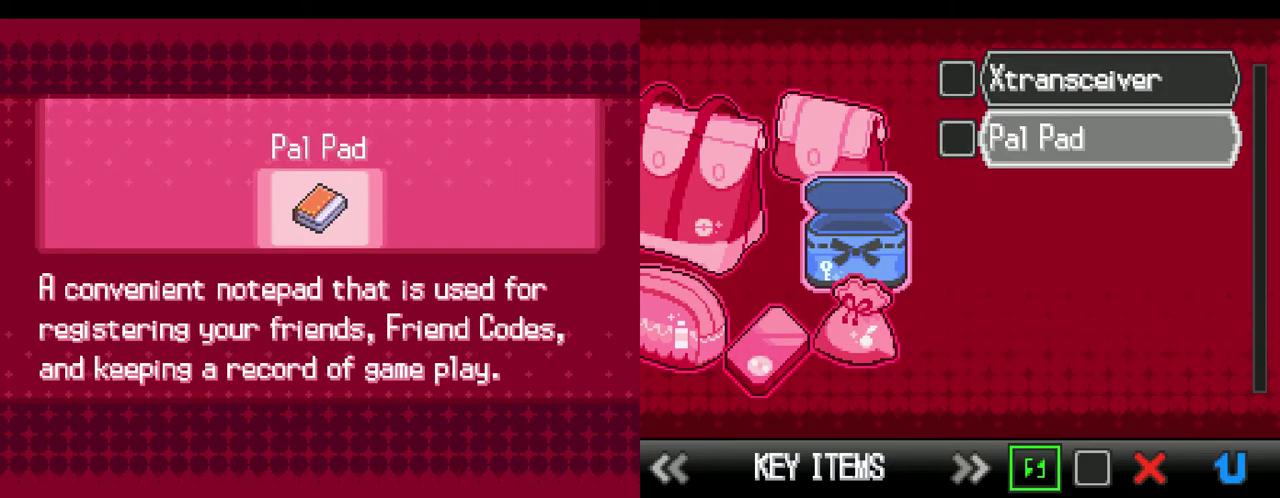
key("Up")
key("Right")
key("Right")
Close the Bag and return to the room so the conversation can continue
key("x")
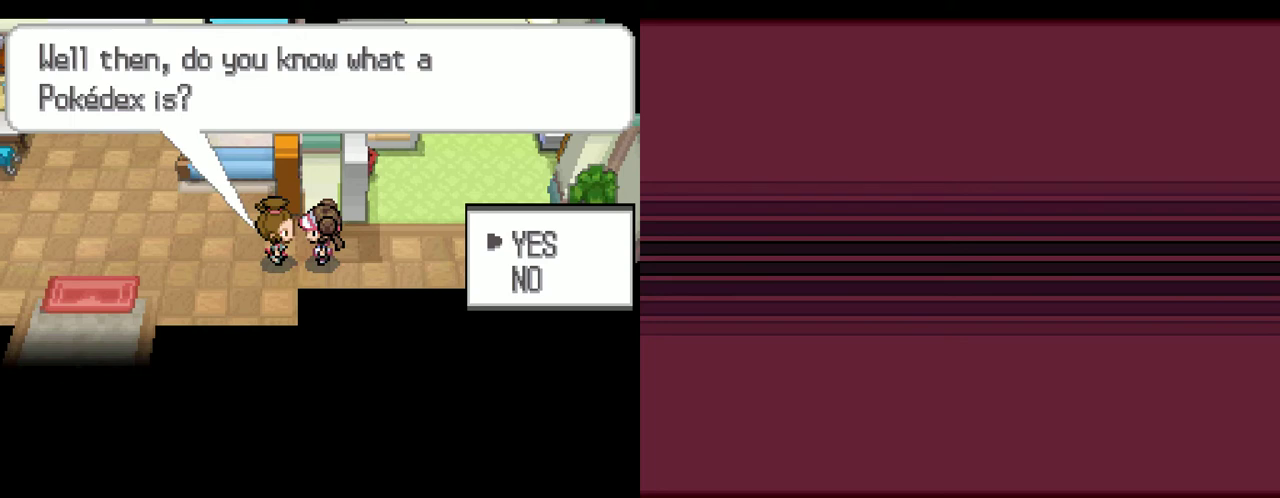
Answer NO to knowing the Pokédex and hear Mom's explanation until Bianca is announced
key("Down")
key("x")
key("x")
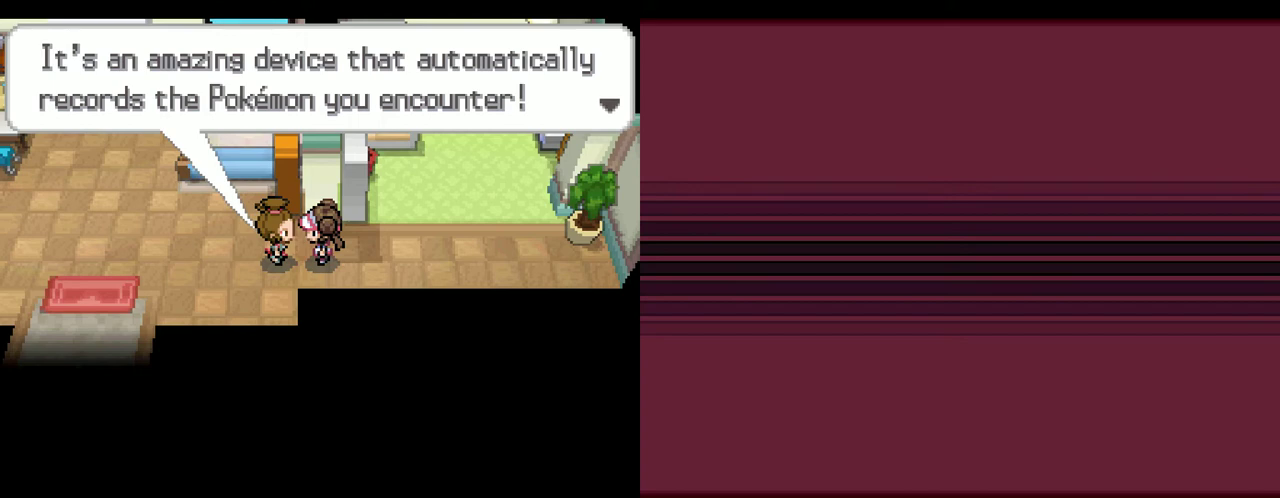
key("x")
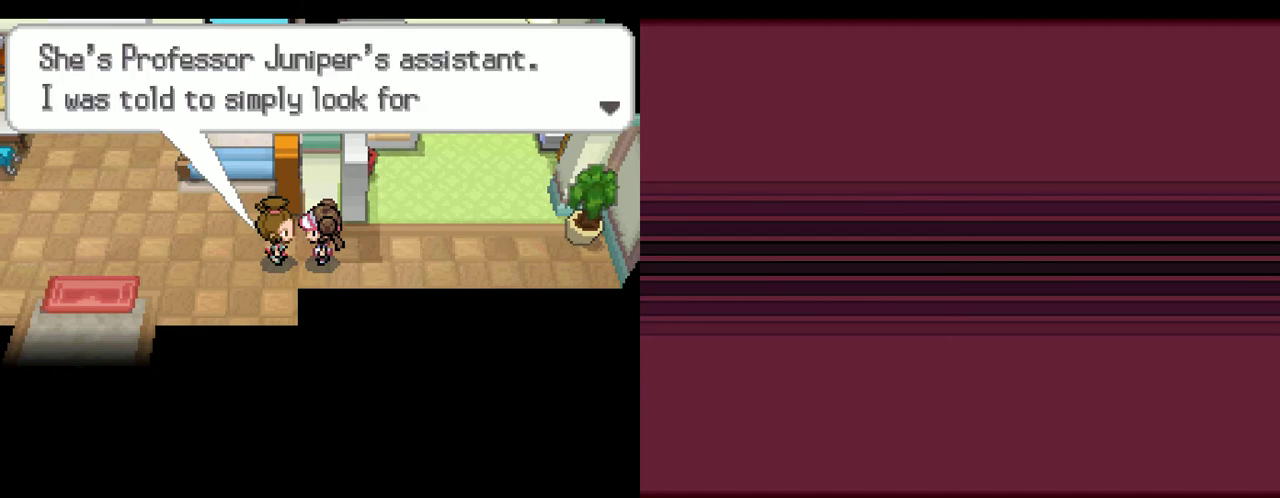
key("x")
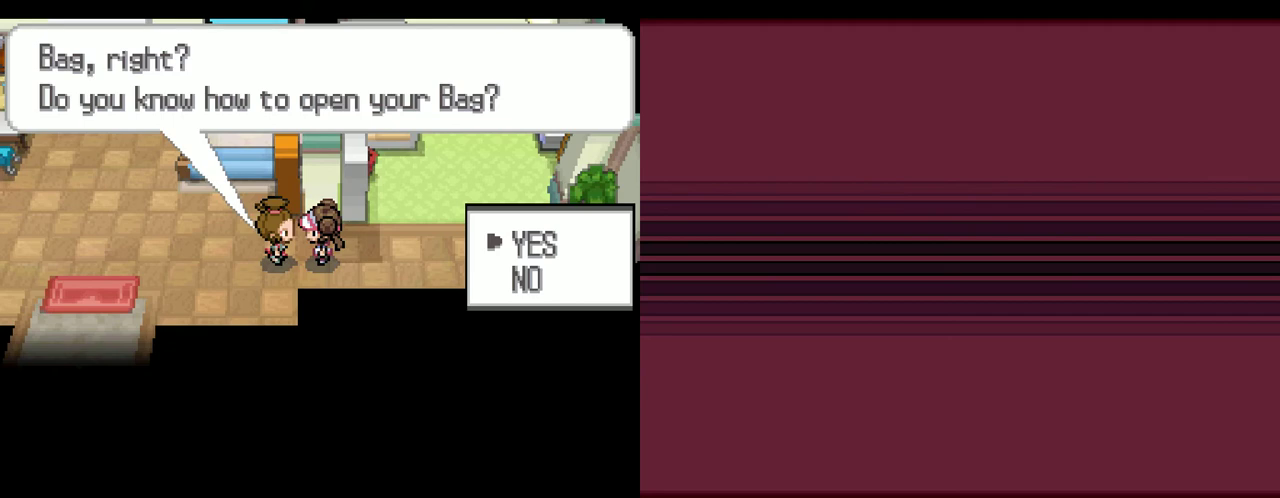
Answer YES about the Bag and hear Mom's advice to go look for Bianca
key("x")
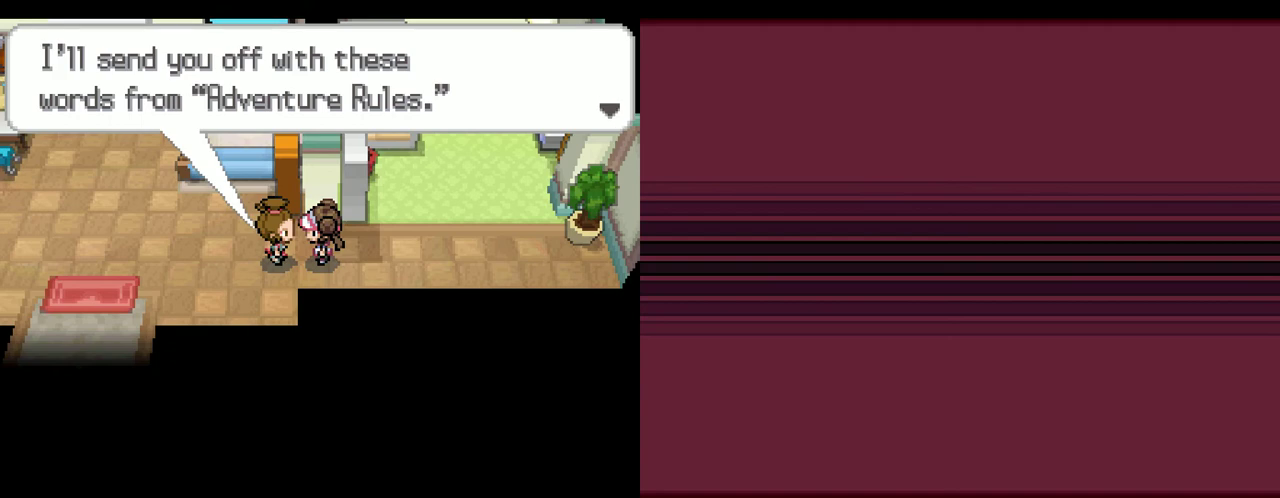
key("x")
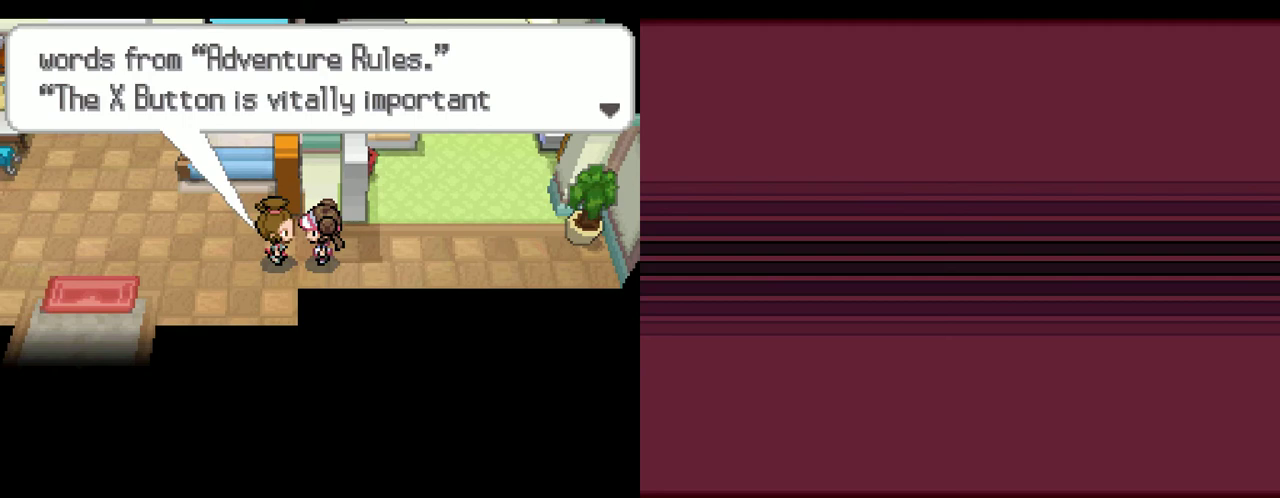
key("x")
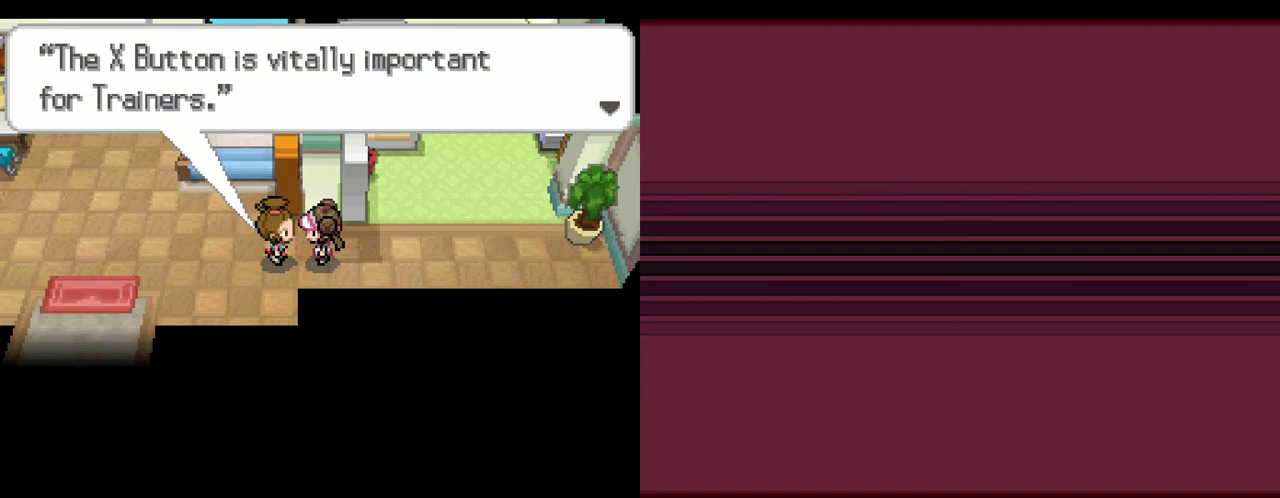
key("x")
key("x")
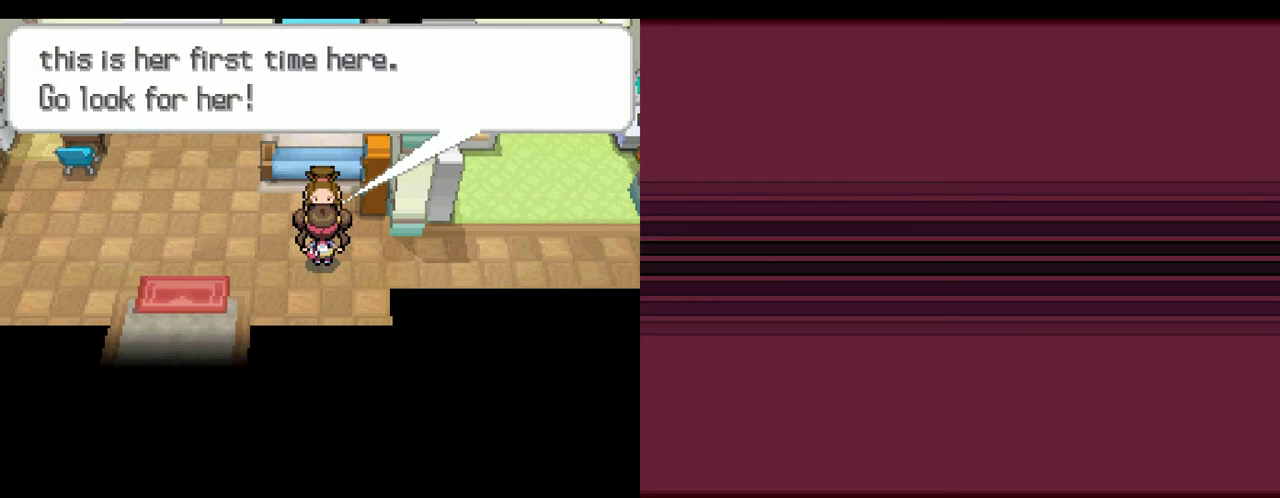
key("x")
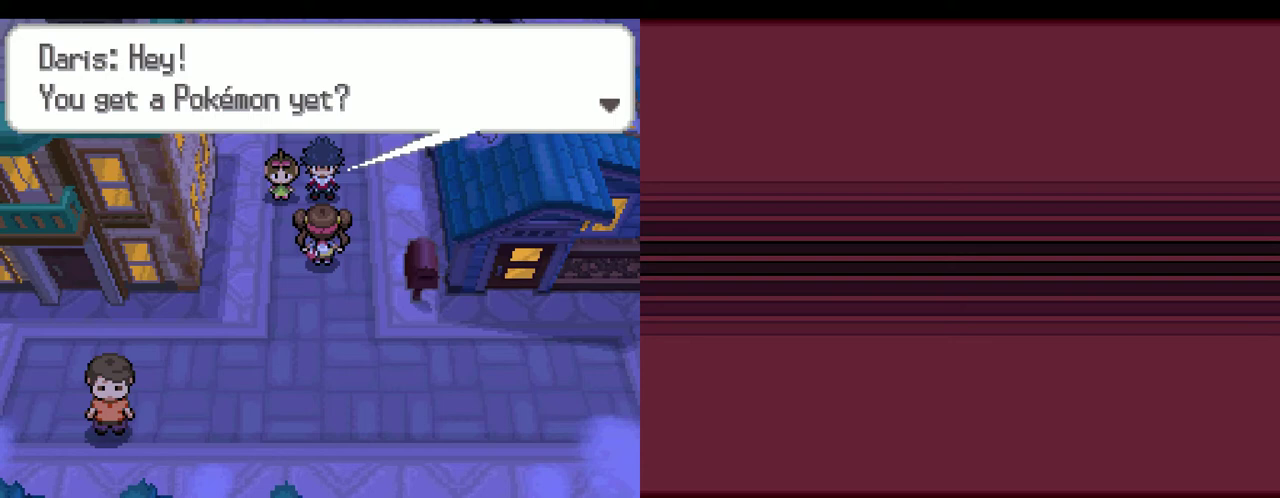
Continue the conversation with the boy in night-time Aspertia
key("z")
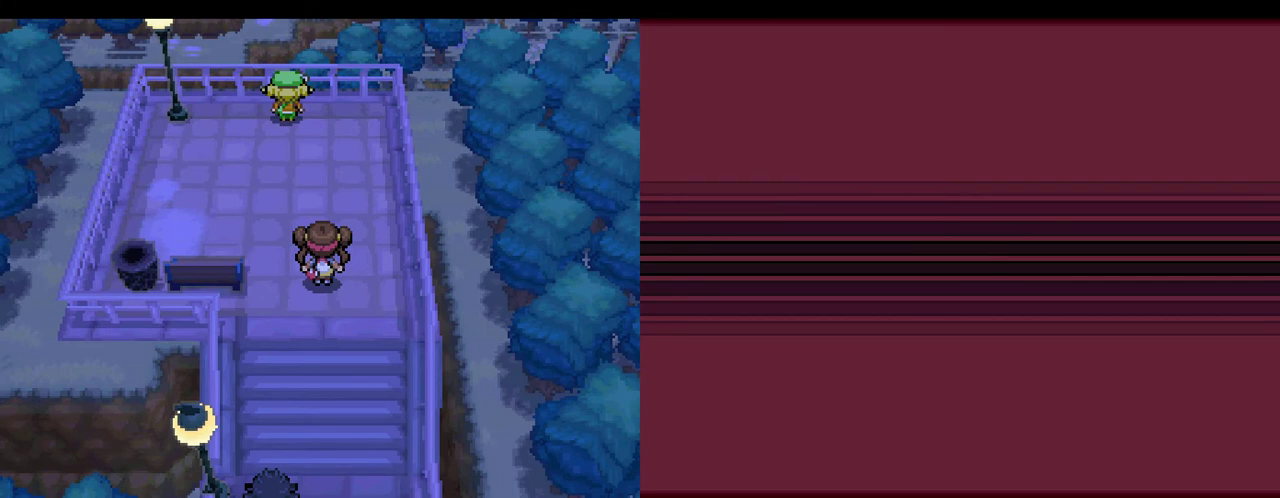
Step forward on the overlook stairs and dismiss the boy's dialogue line
key("Up")
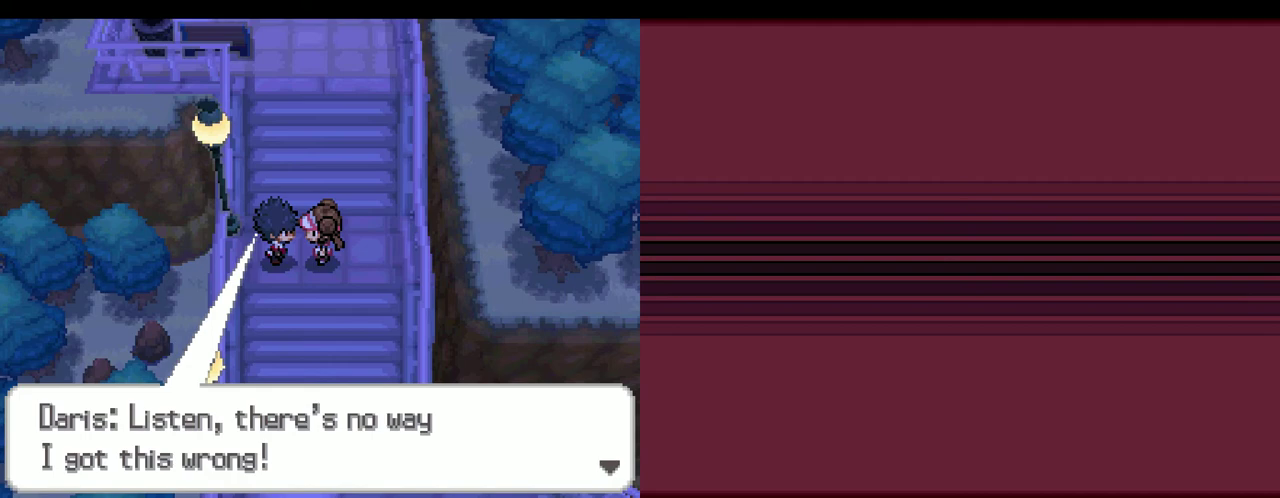
key("x")
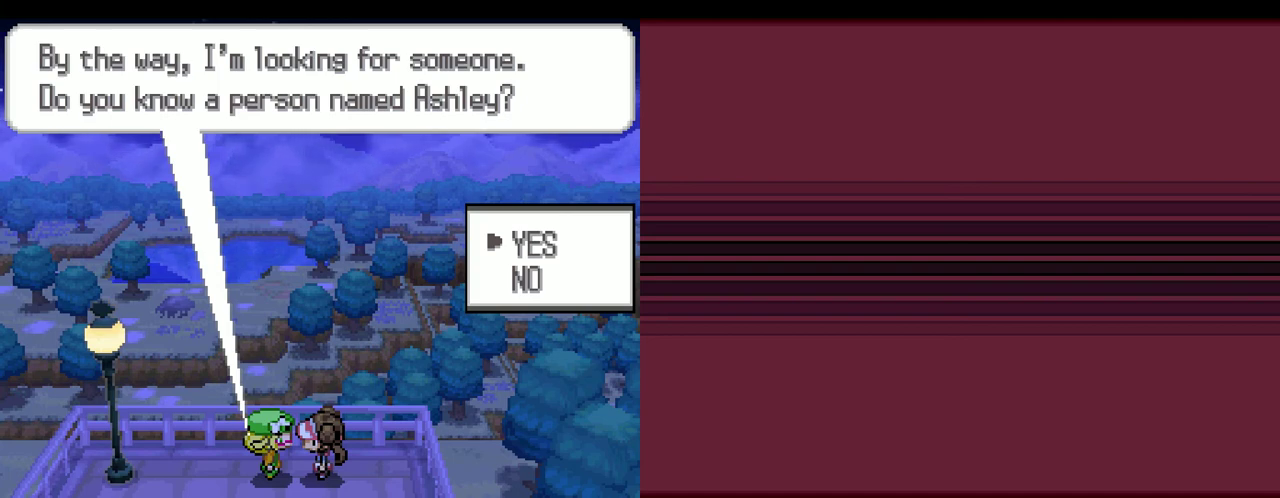
Answer NO to knowing Ashley, prompting the green-hatted girl to introduce herself as Bianca
key("Down")
key("Up")
key("Down")
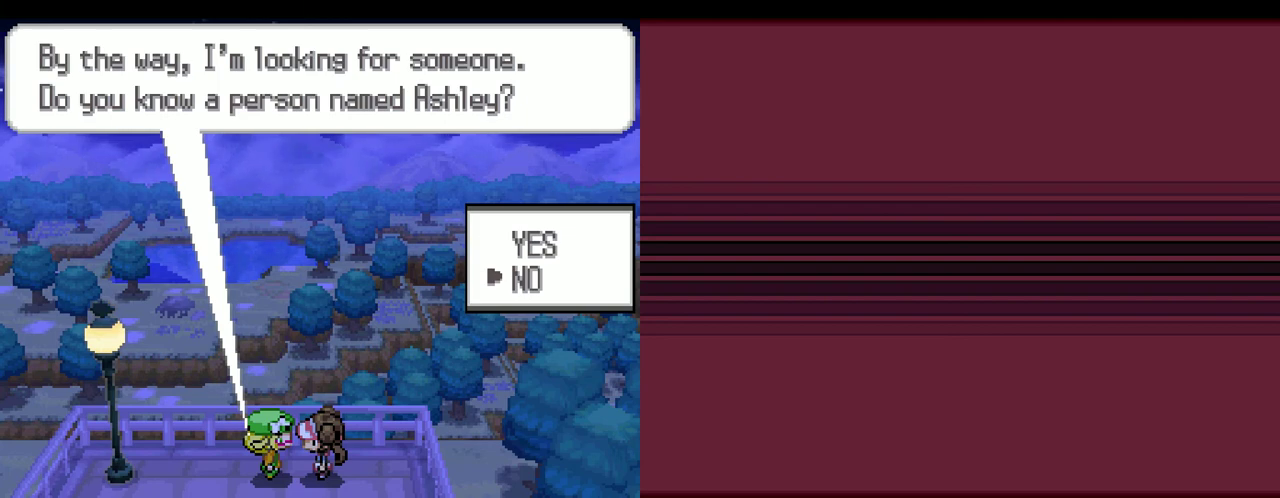
key("x")
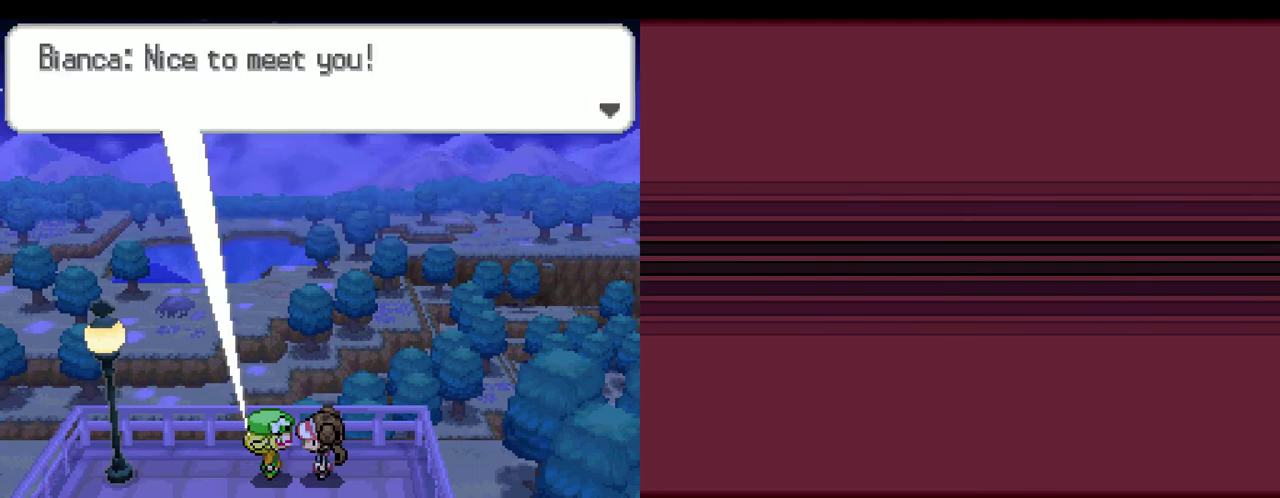
Hear Bianca's Pokédex request, decline it, and advance her disbelieving reply
key("x")
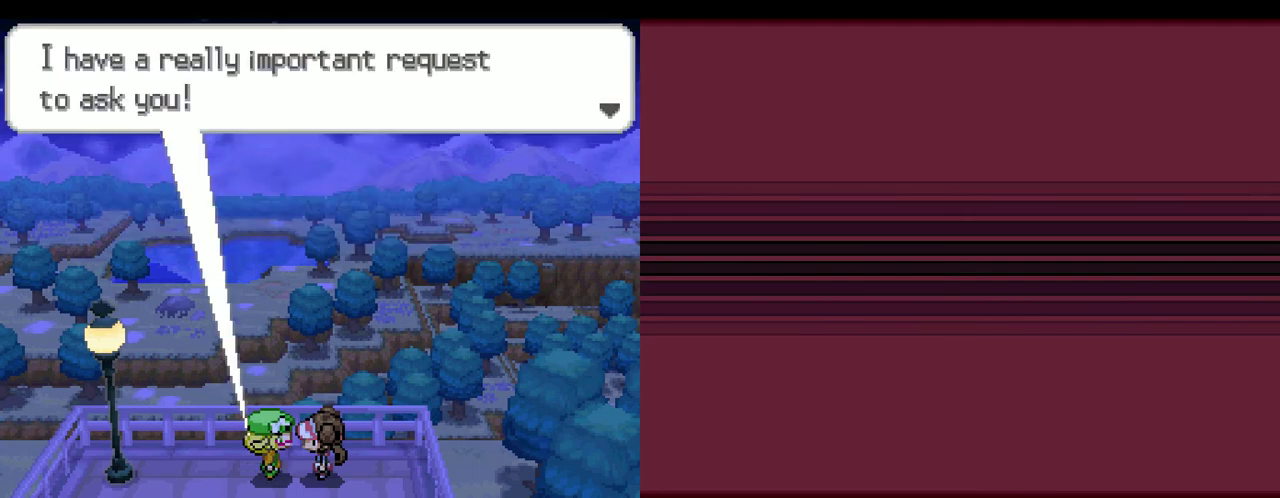
key("x")
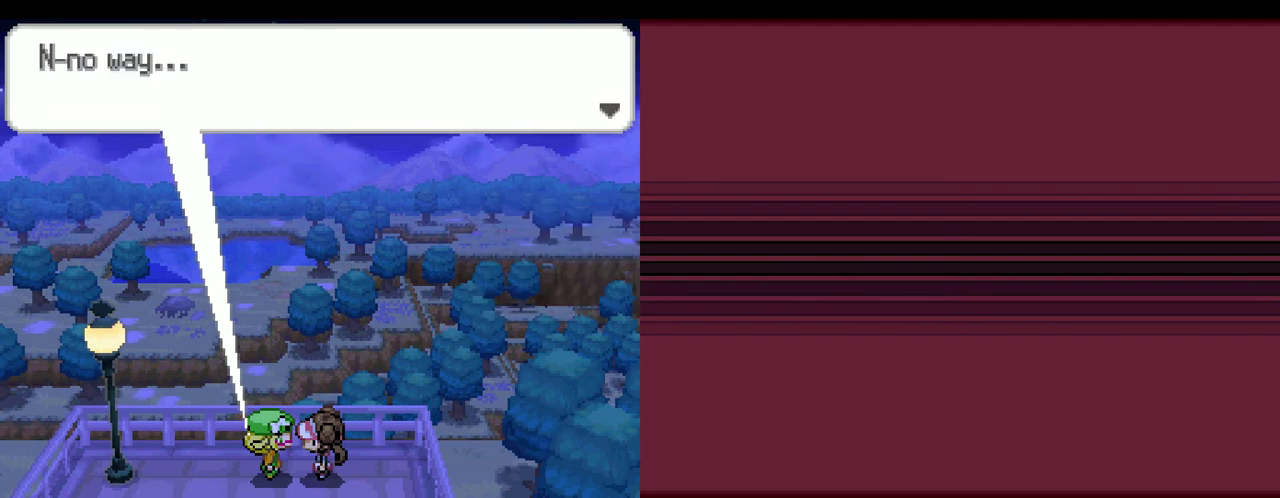
key("x")
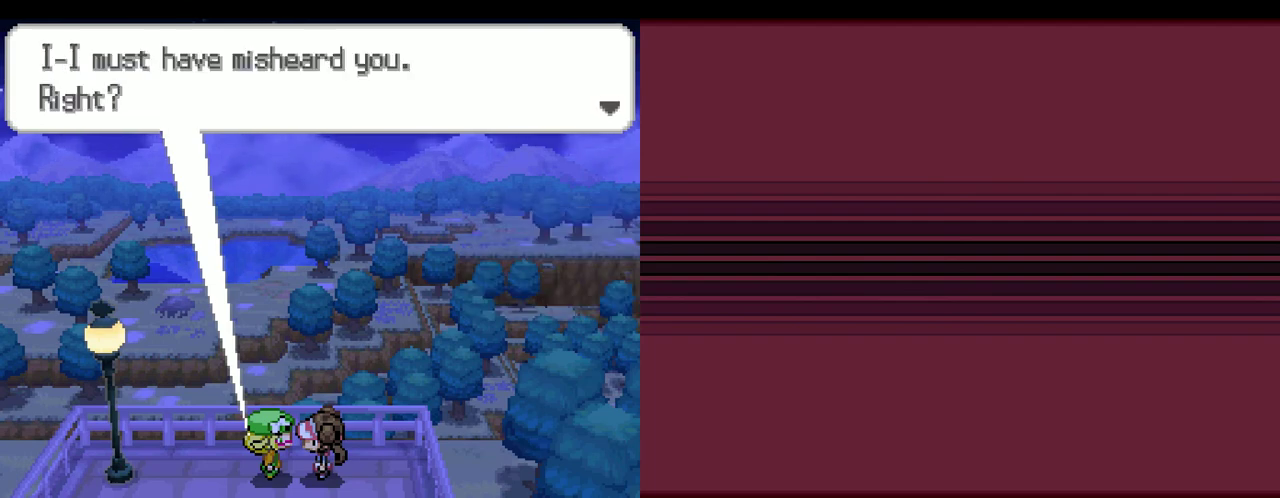
key("x")
key("x")
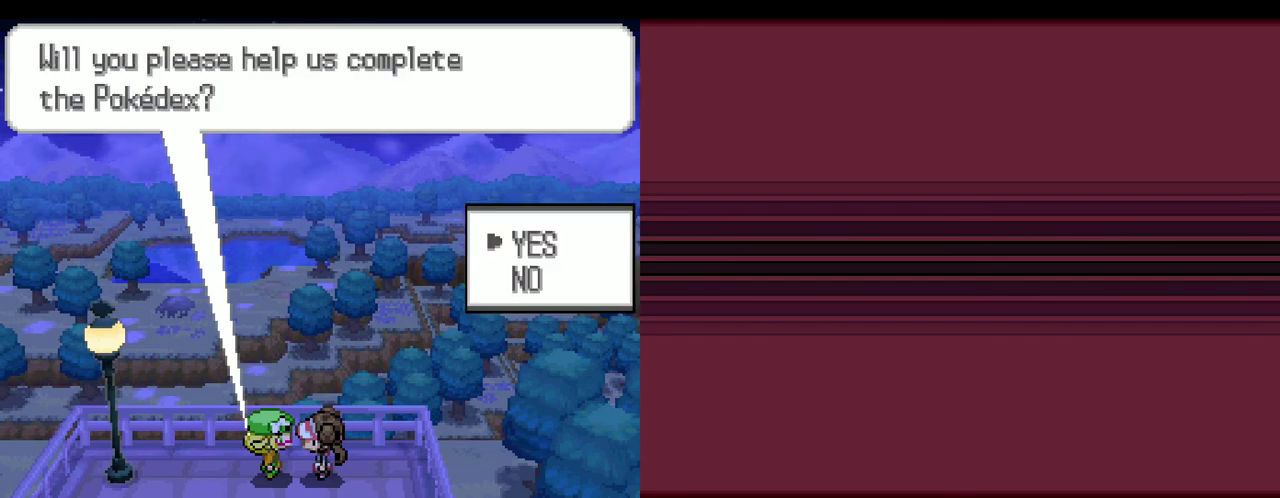
Decline Bianca's Pokédex request a second time
key("Down")
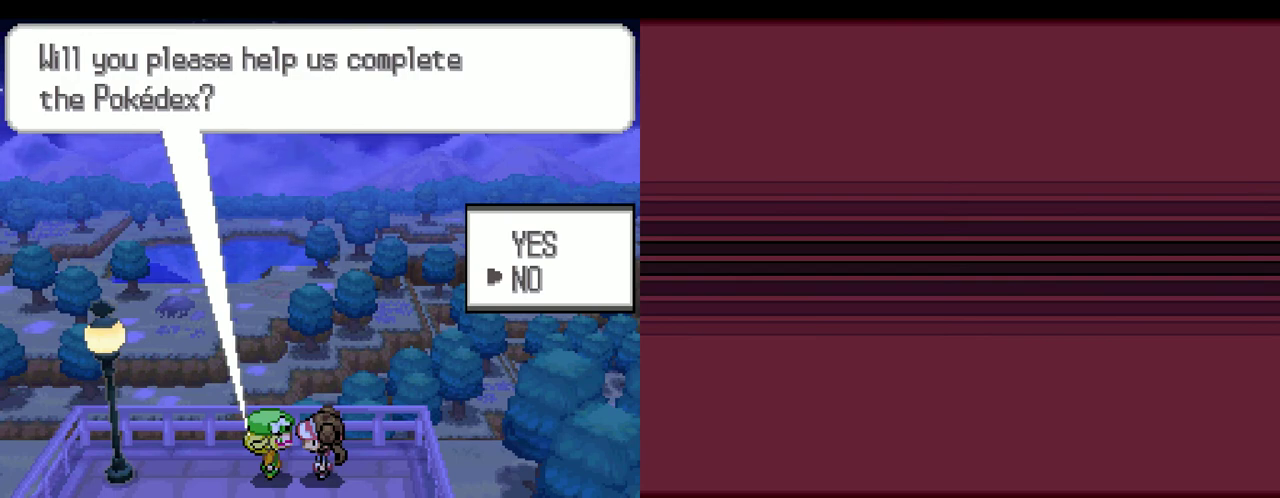
key("x")
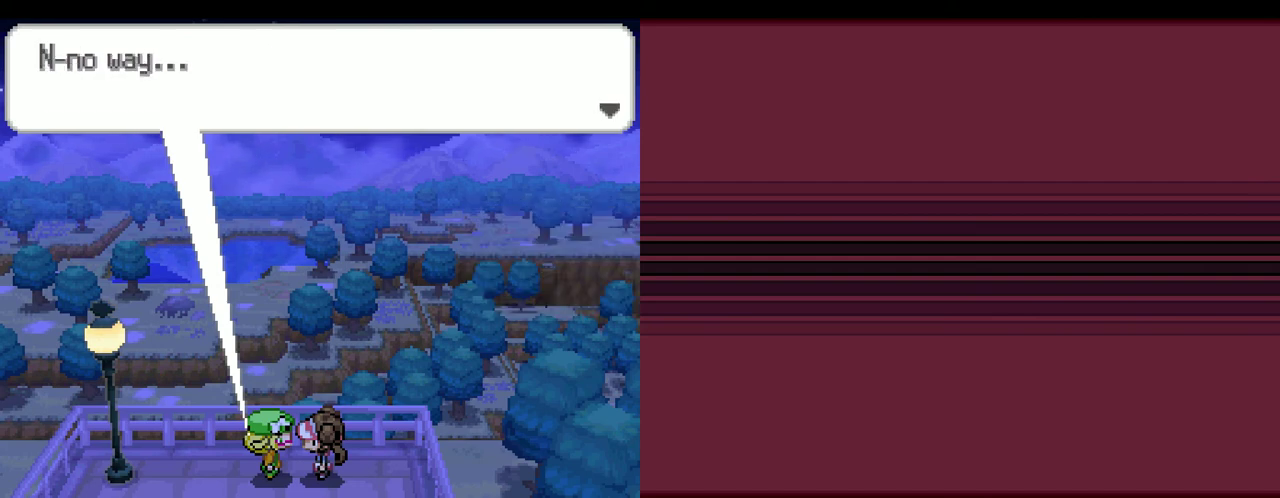
key("x")
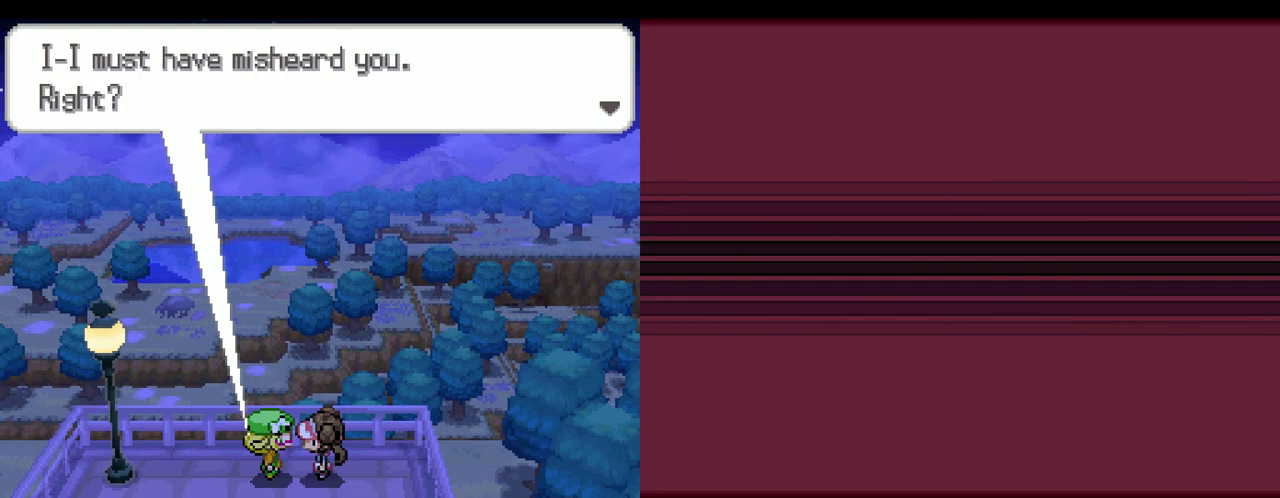
Agree to help complete the Pokédex and end the conversation with Bianca
key("x")
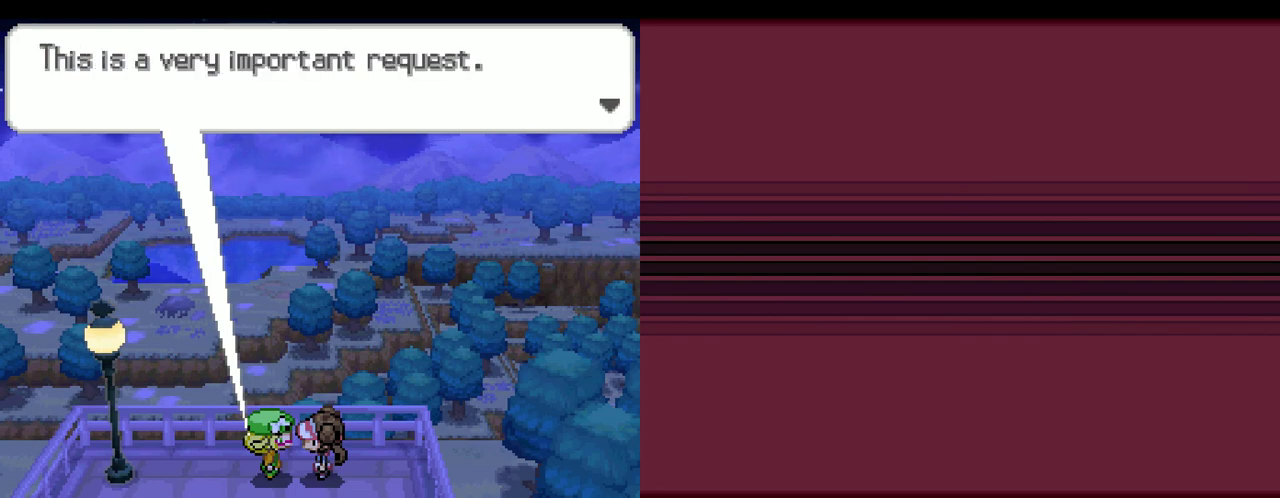
key("x")
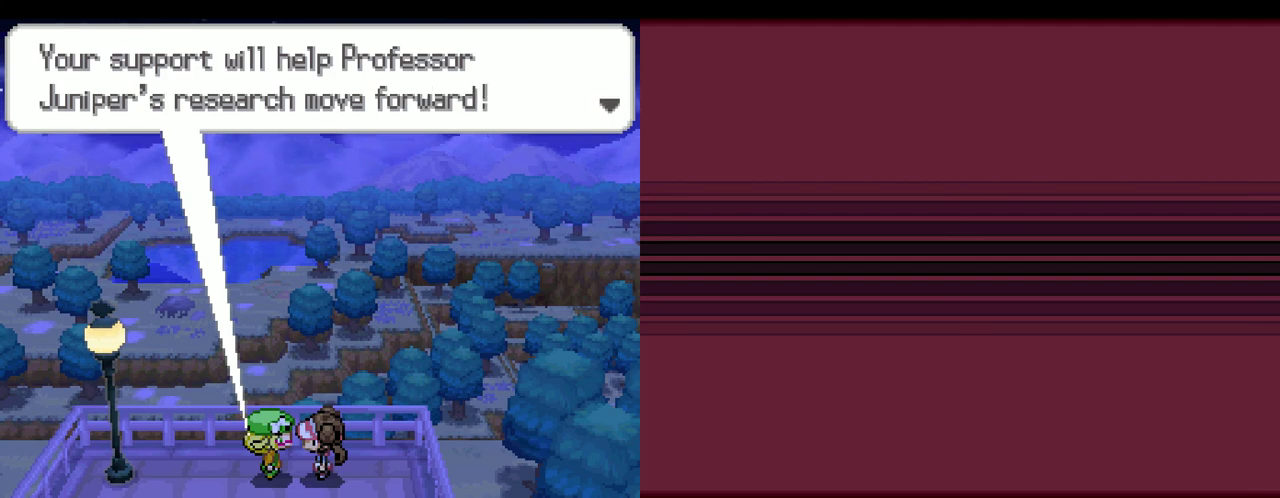
key("x")
key("x")
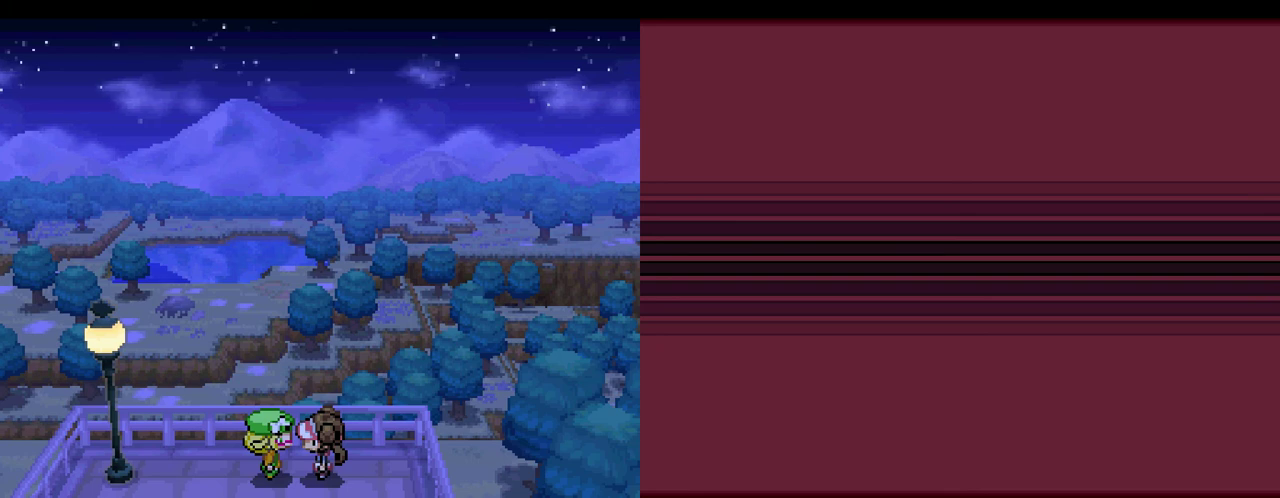